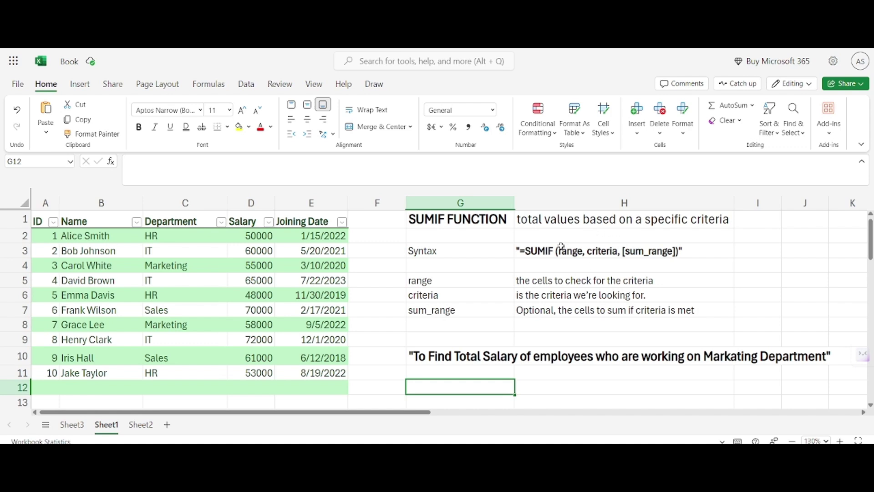
Review the SUMIF syntax in H3 and the employee records in A2:E11.
{"action": "left_click", "coordinate": [530, 254]}
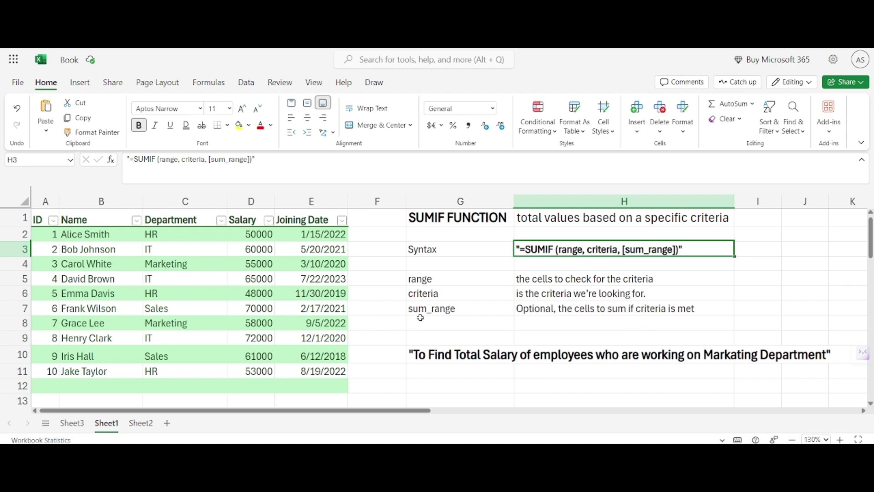
{"action": "left_click", "coordinate": [429, 373]}
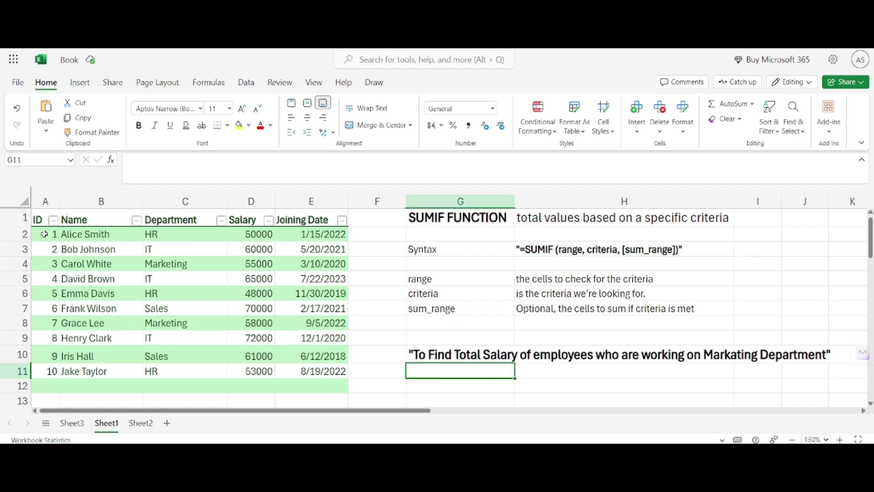
{"action": "left_click_drag", "start_coordinate": [48, 235], "coordinate": [292, 371]}
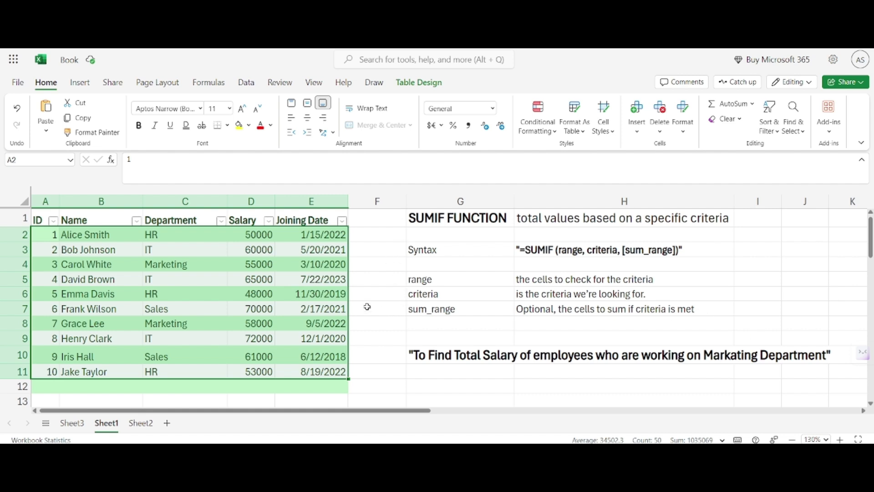
Start a SUMIF formula in G11 with the entire Department column, C:C, as the criteria range.
{"action": "left_click", "coordinate": [448, 368]}
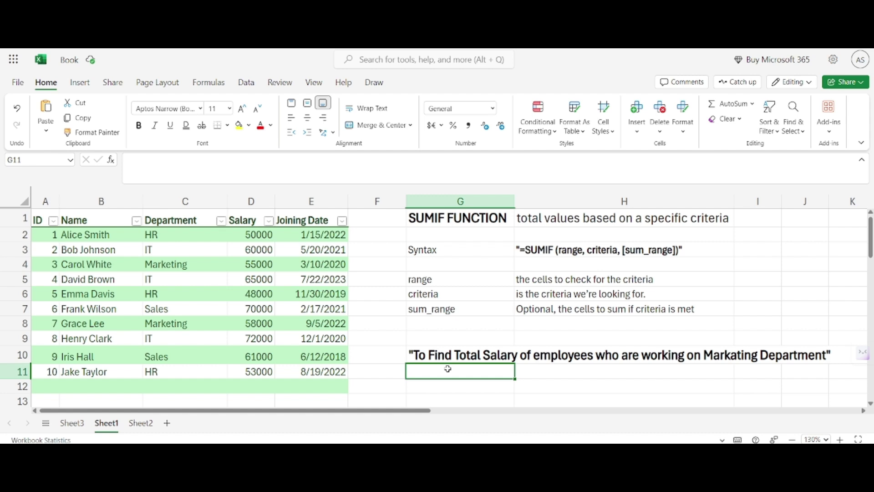
{"action": "type", "text": "=sumi"}
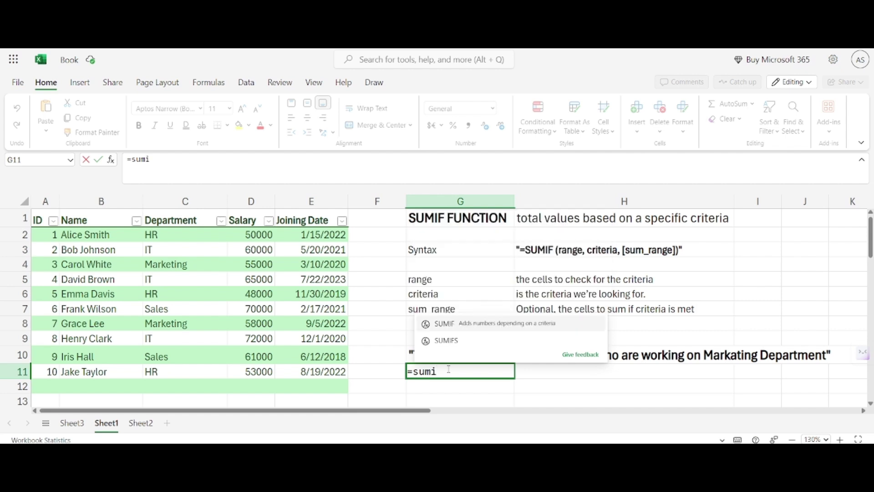
{"action": "key", "text": "Tab"}
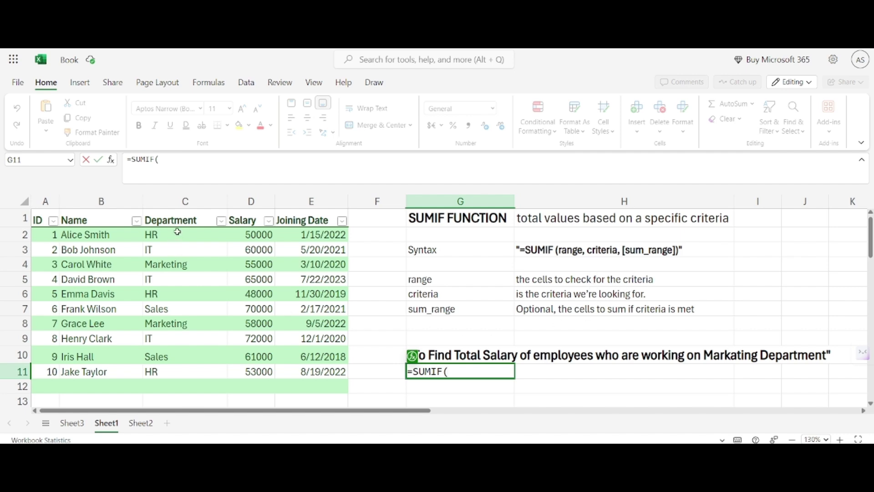
{"action": "left_click_drag", "start_coordinate": [174, 233], "coordinate": [158, 376]}
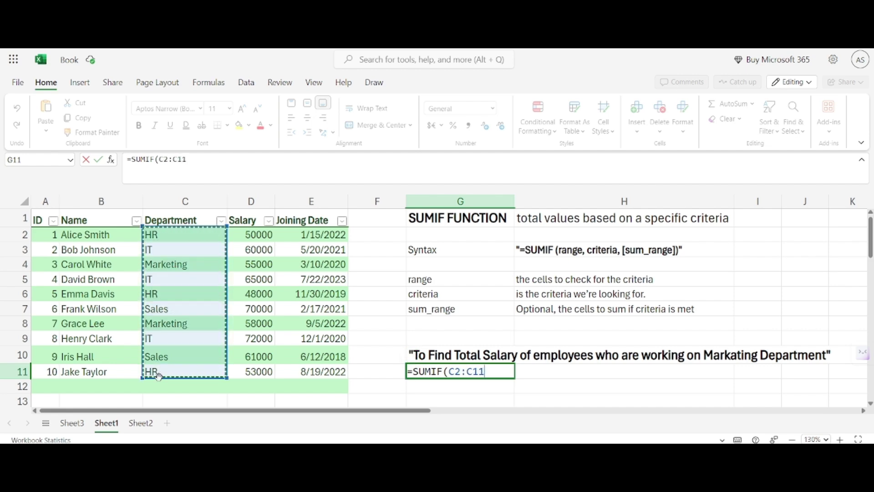
{"action": "left_click", "coordinate": [186, 202]}
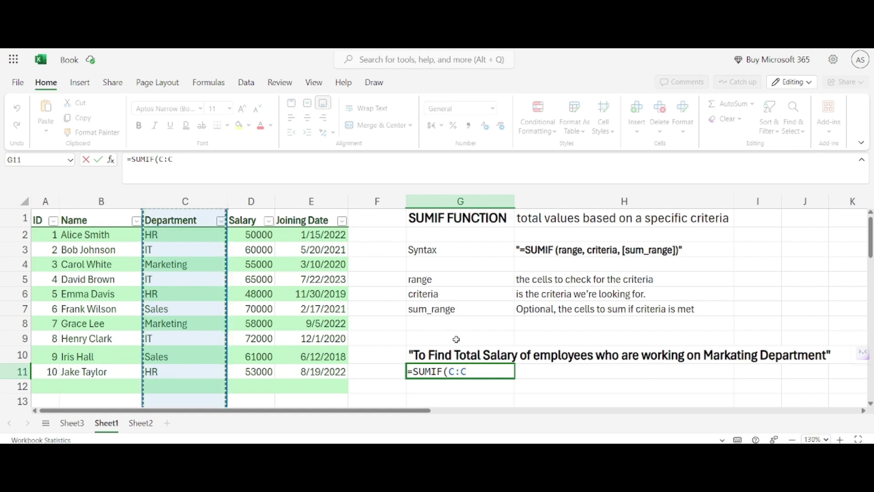
Complete the G11 formula with the criterion "Marketing" and the Salary column D:D as the sum range.
{"action": "type", "text": ","}
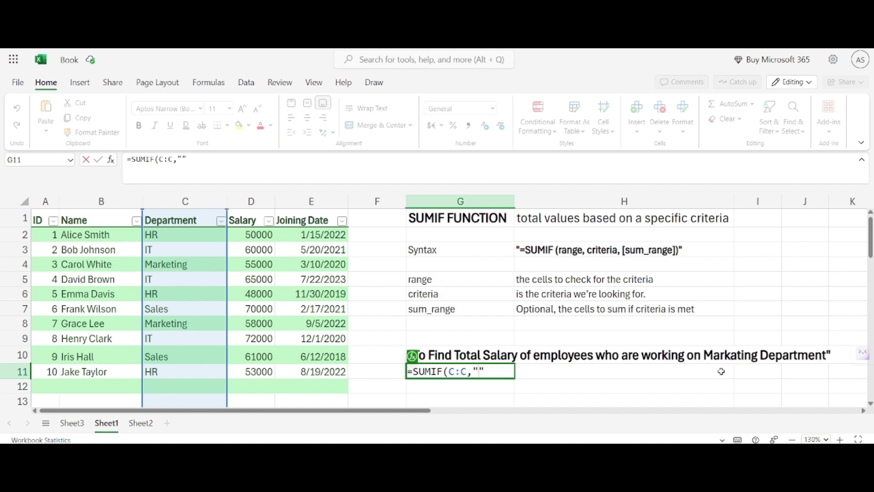
{"action": "type", "text": "Marke"}
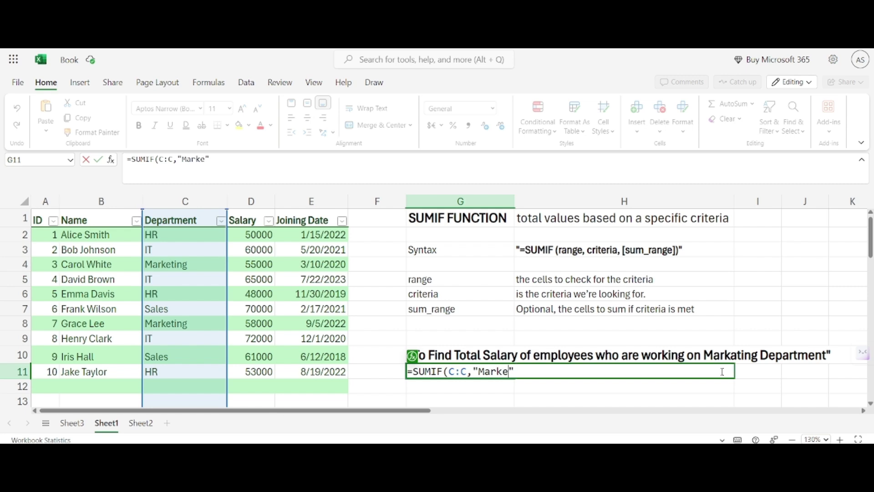
{"action": "type", "text": "ting"}
{"action": "left_click", "coordinate": [254, 199]}
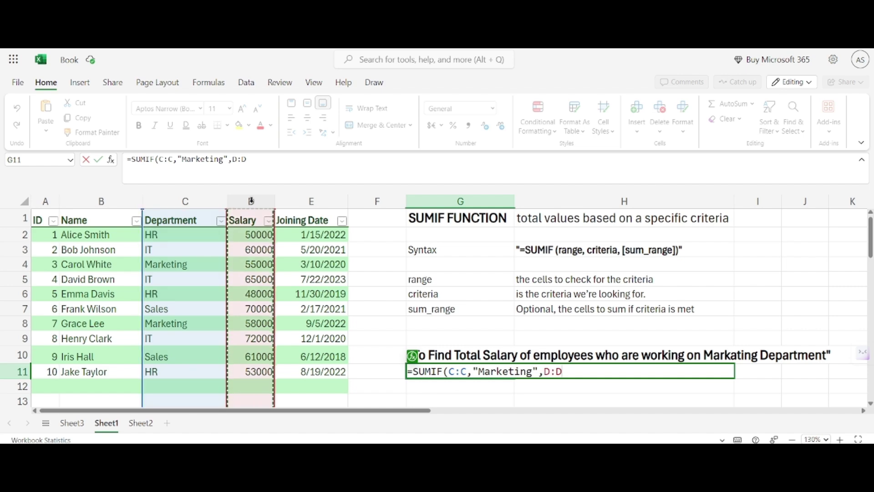
{"action": "type", "text": ")"}
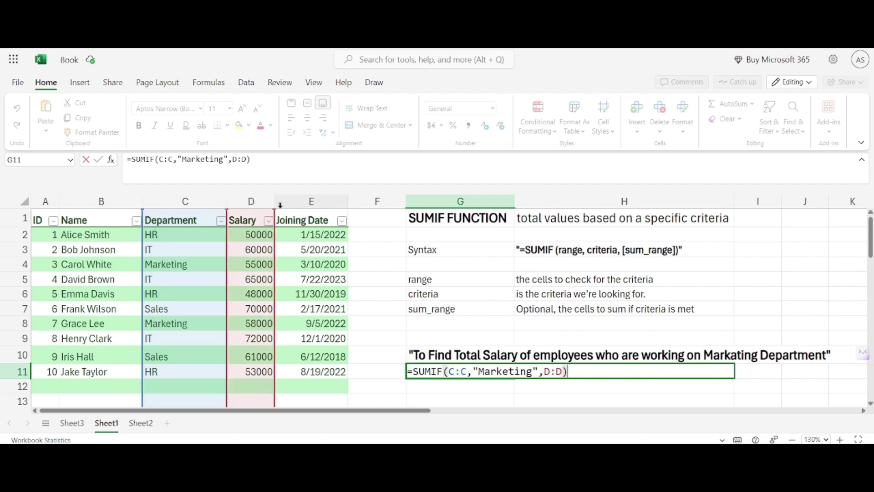
{"action": "mouse_move", "coordinate": [461, 373]}
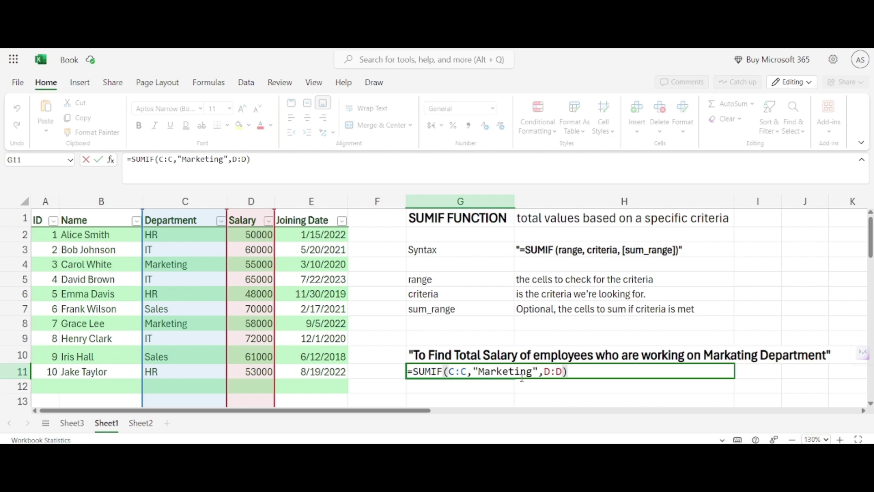
{"action": "mouse_move", "coordinate": [522, 372]}
{"action": "key", "text": "Return"}
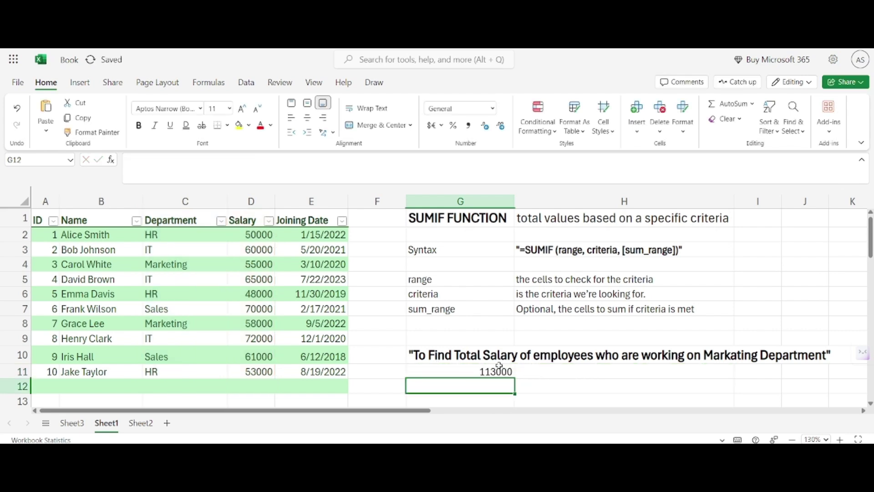
Check the G11 total against the Marketing rows by selecting their salaries in D4 and D8 together.
{"action": "left_click", "coordinate": [496, 371]}
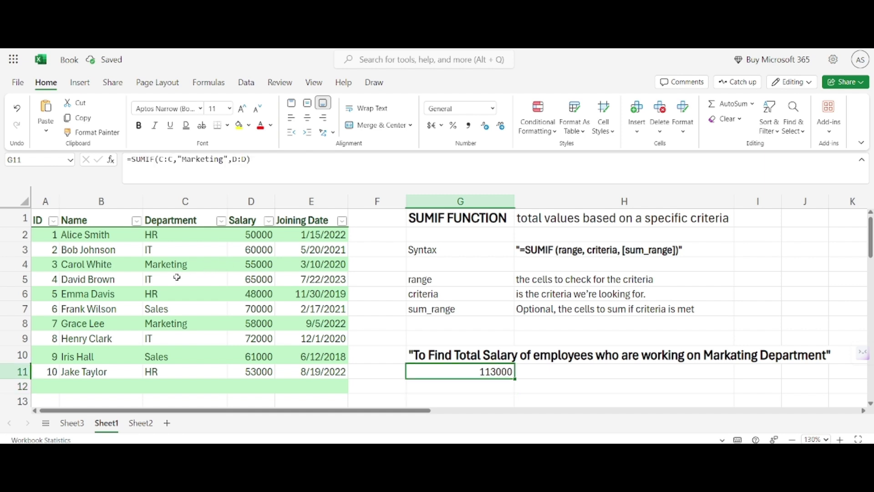
{"action": "left_click", "coordinate": [200, 265]}
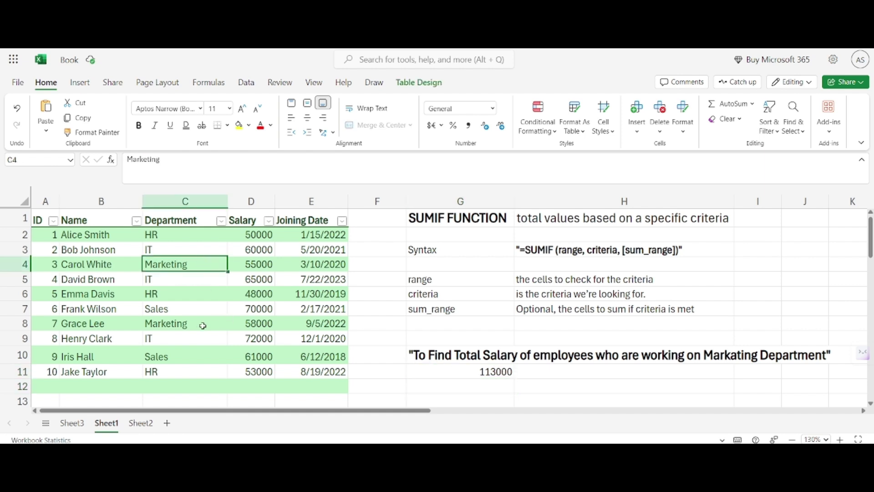
{"action": "left_click", "coordinate": [189, 324], "text": "shift"}
{"action": "left_click", "coordinate": [250, 266]}
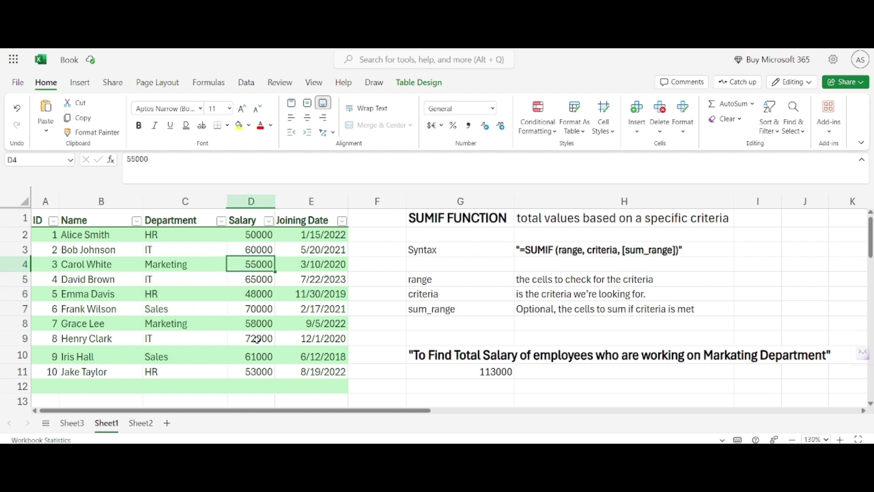
{"action": "left_click", "coordinate": [254, 324], "text": "ctrl"}
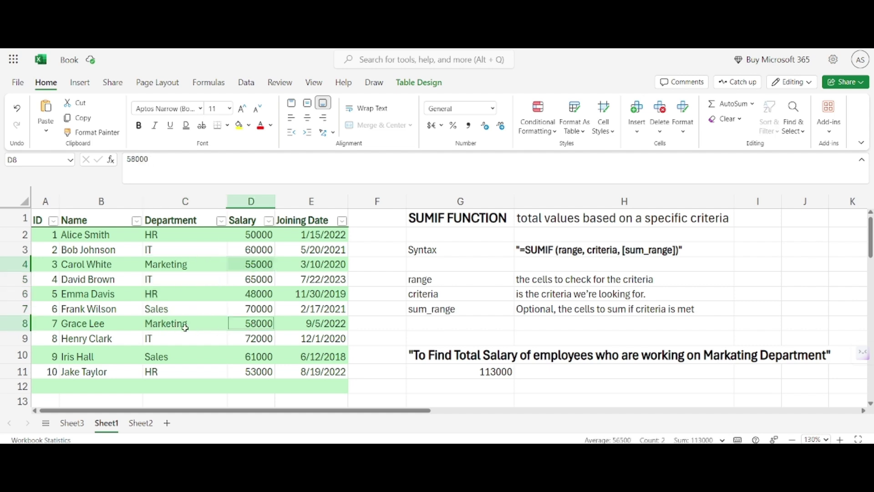
{"action": "left_click", "coordinate": [499, 376]}
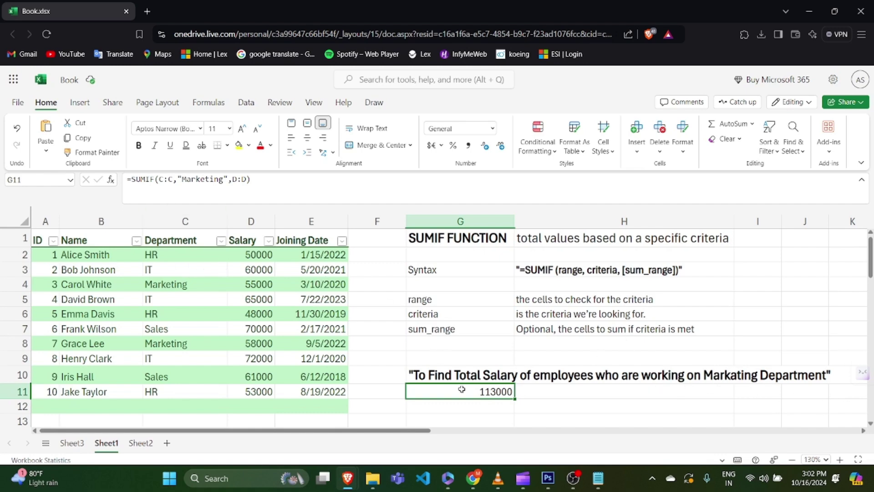
Start a SUMIF formula in G12 with the department cells C2:C11 as the criteria range.
{"action": "left_click", "coordinate": [456, 405]}
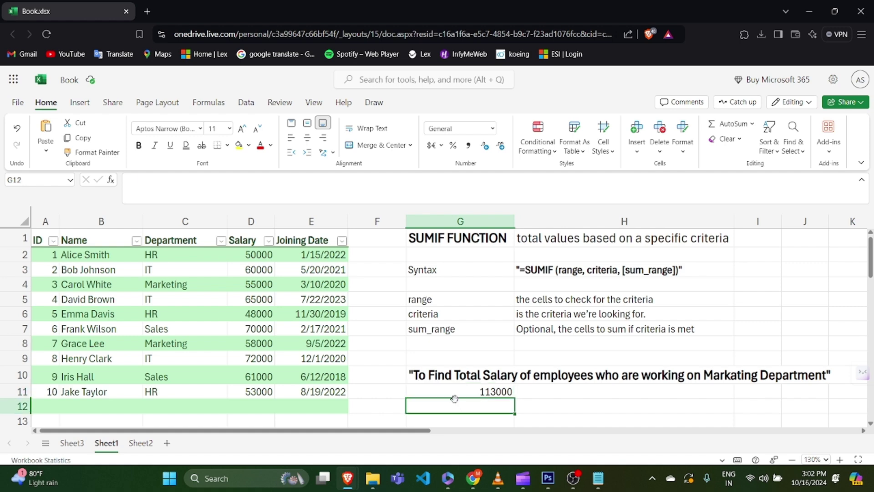
{"action": "type", "text": "="}
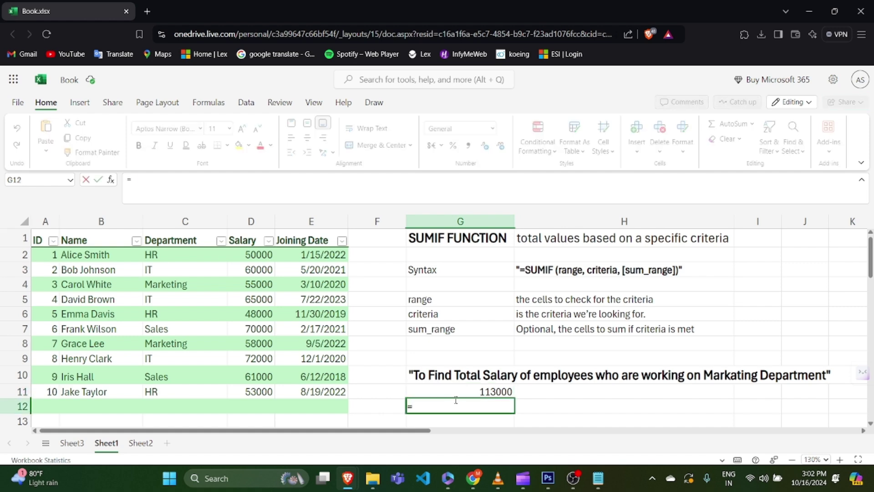
{"action": "type", "text": "sumi"}
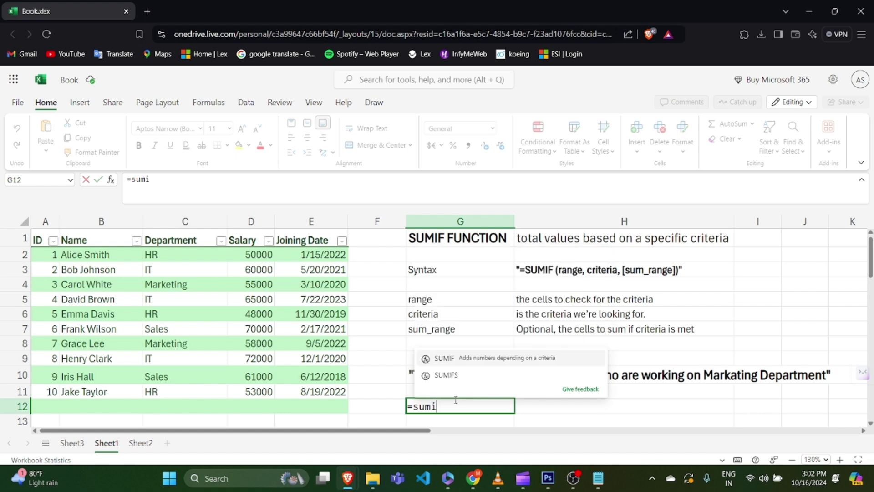
{"action": "type", "text": "f"}
{"action": "key", "text": "Tab"}
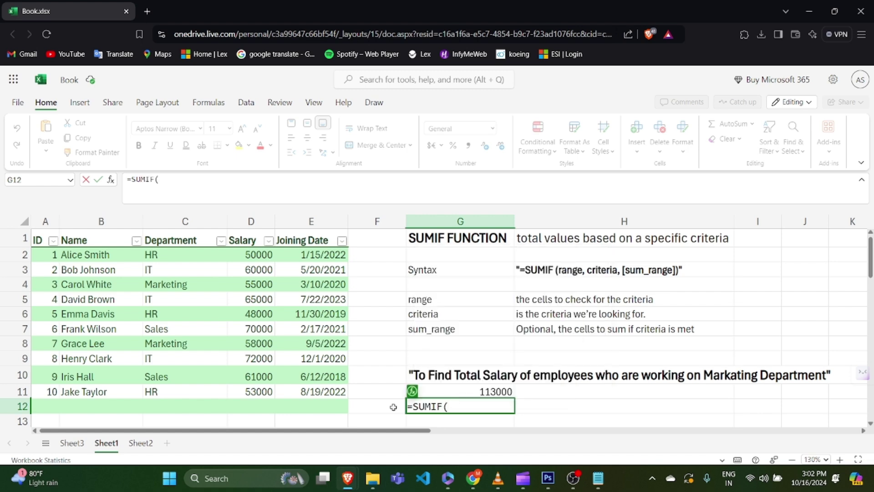
{"action": "left_click_drag", "start_coordinate": [258, 254], "coordinate": [239, 252]}
{"action": "left_click", "coordinate": [179, 252]}
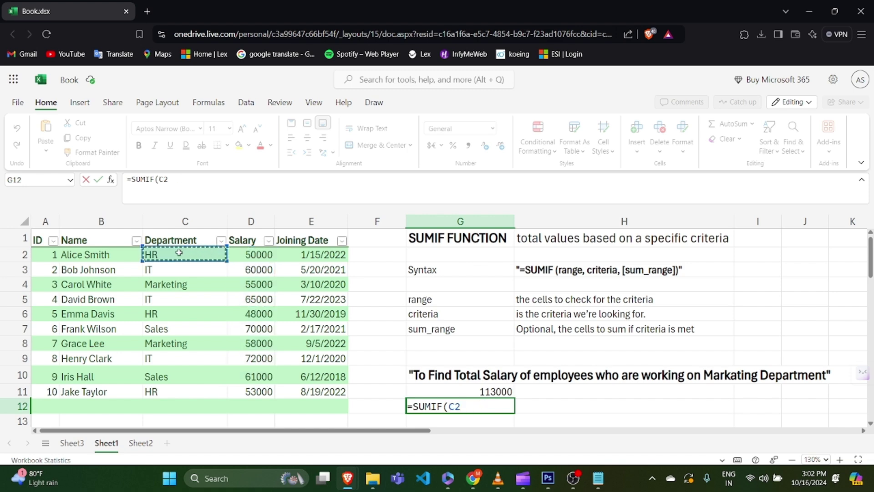
{"action": "left_click_drag", "start_coordinate": [179, 253], "coordinate": [182, 392]}
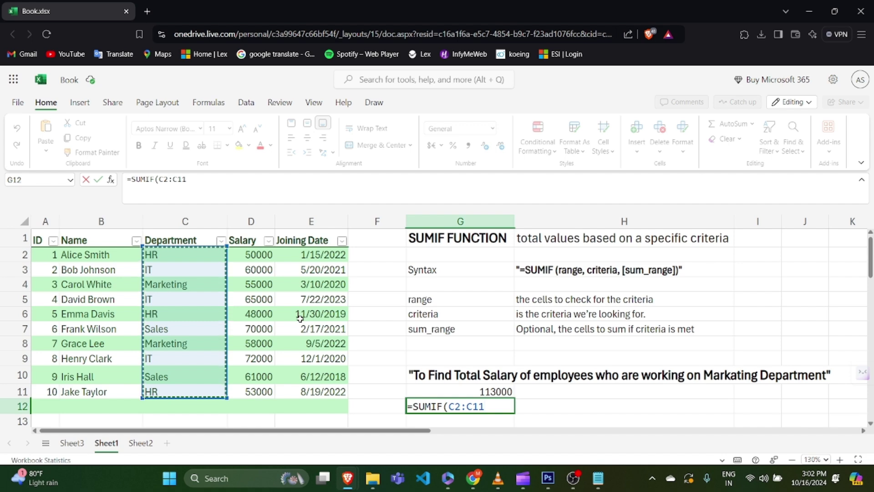
Complete the G12 formula with the criterion "IT" and the salary cells D2:D11 as the sum range.
{"action": "type", "text": ","}
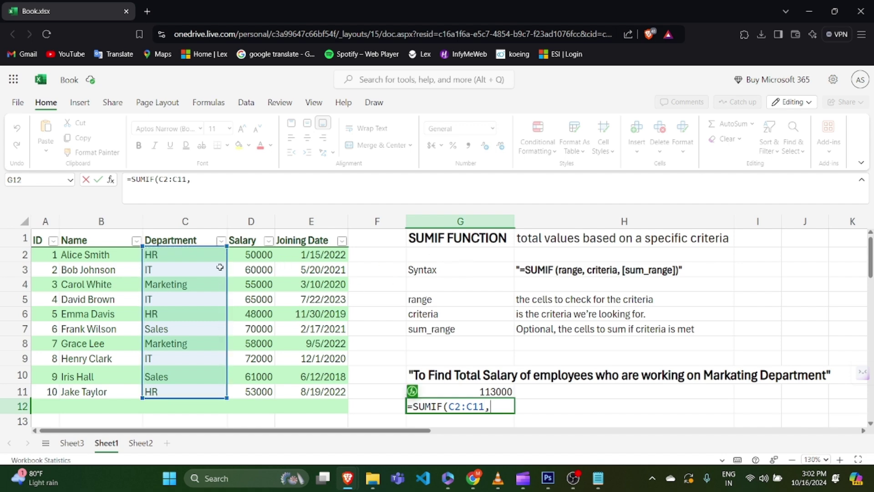
{"action": "type", "text": "\"\""}
{"action": "type", "text": "IT"}
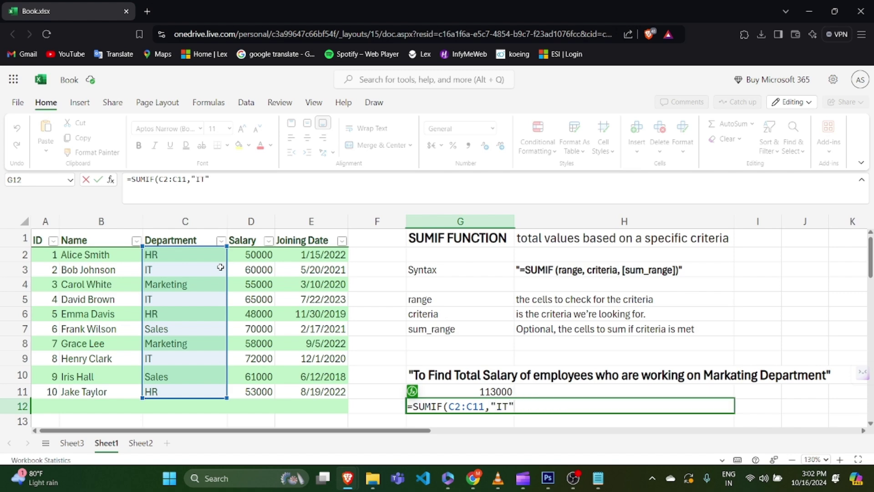
{"action": "type", "text": ","}
{"action": "left_click_drag", "start_coordinate": [269, 258], "coordinate": [257, 395]}
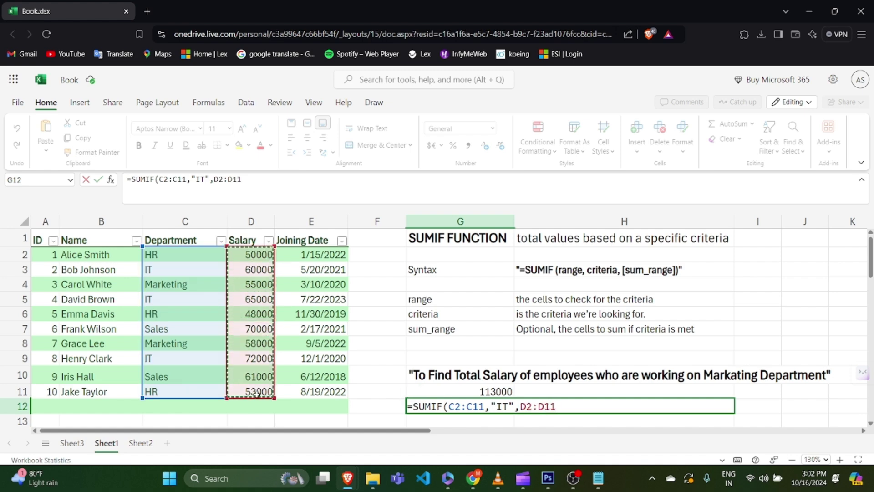
{"action": "type", "text": ")"}
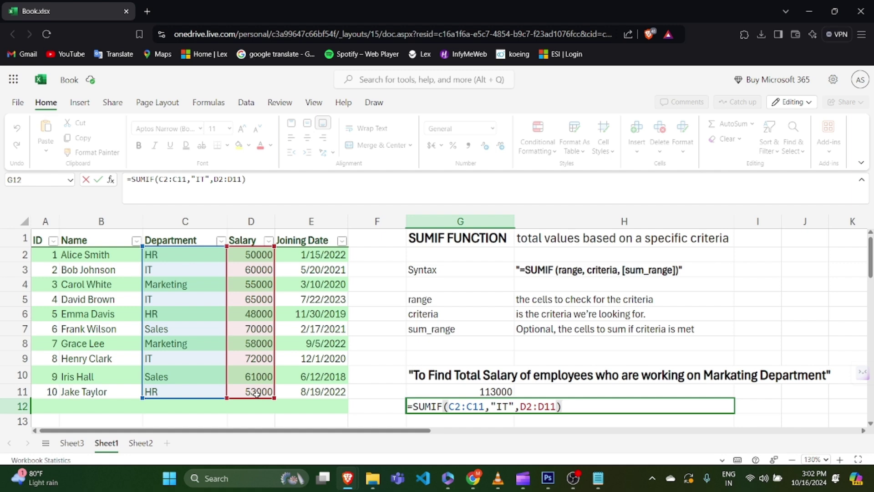
{"action": "key", "text": "Return"}
{"action": "left_click", "coordinate": [473, 407]}
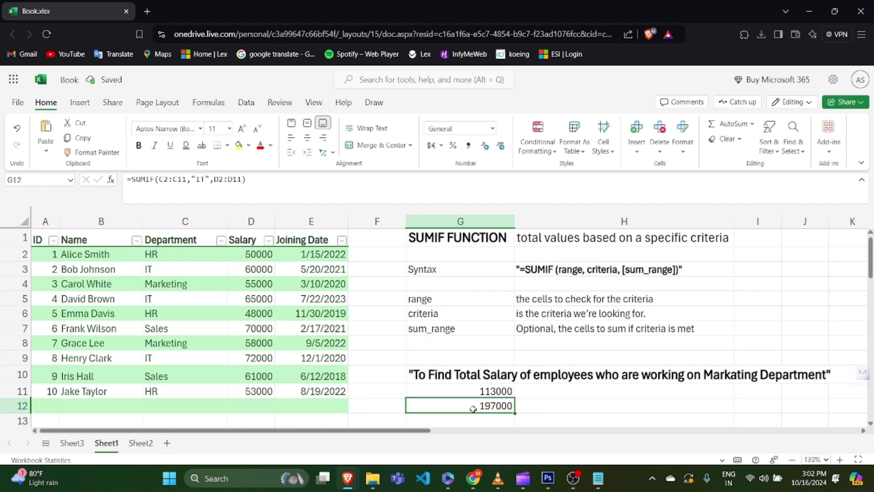